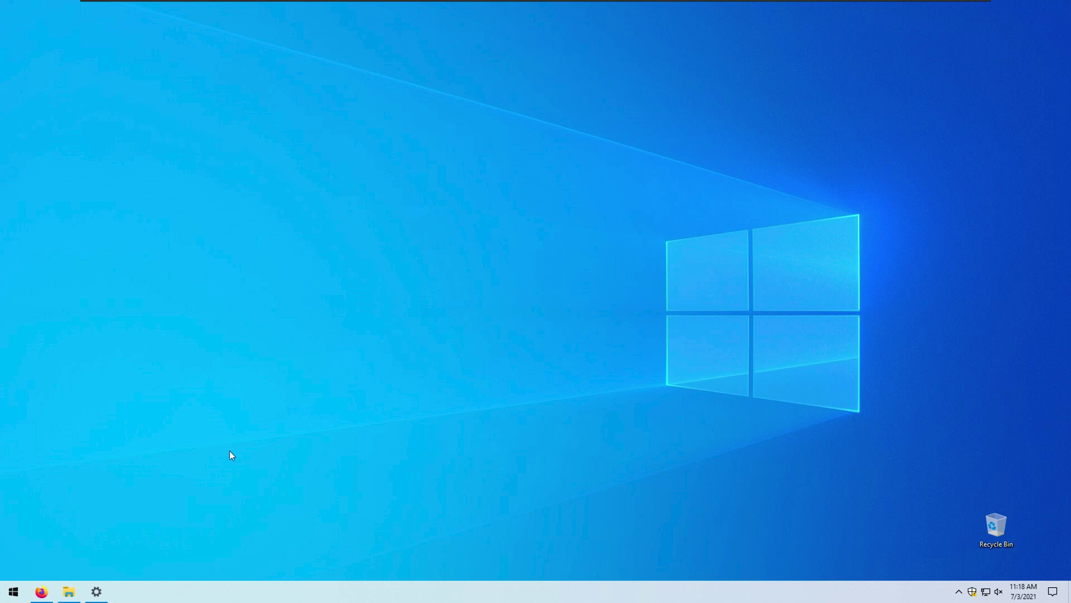
Step: Open the System About page in Windows Settings and highlight the installed Windows edition in the Windows specifications
click(97, 590)
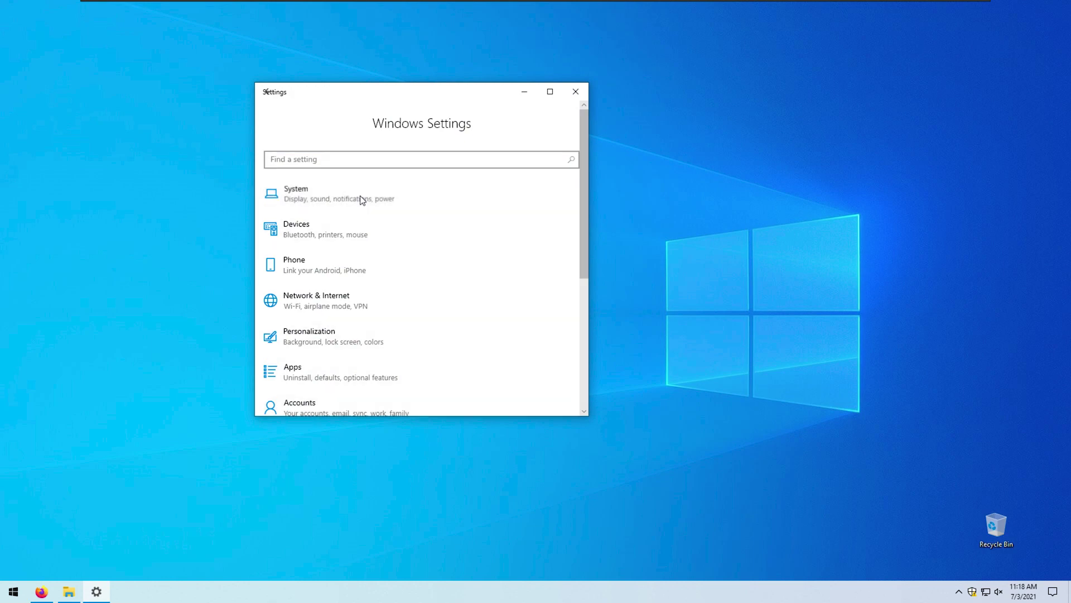
click(360, 195)
scroll(387, 330, down, 5)
click(353, 363)
scroll(437, 263, down, 4)
drag(328, 220, 383, 221)
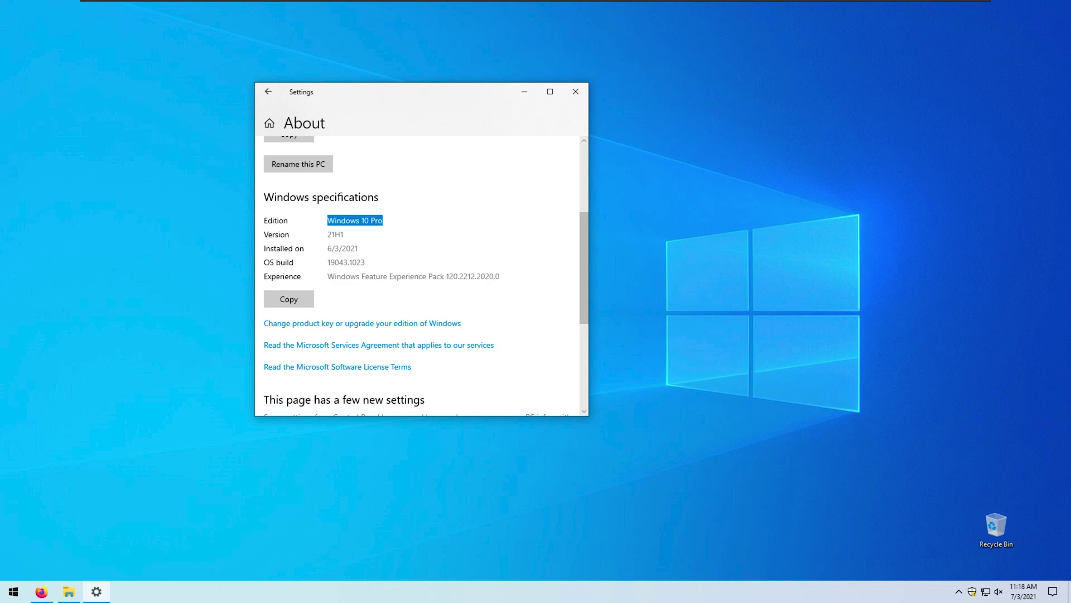
Step: Return to the main Settings page and open the Windows Insider Program page under Update & Security
click(268, 91)
scroll(357, 302, up, 3)
scroll(360, 251, down, 3)
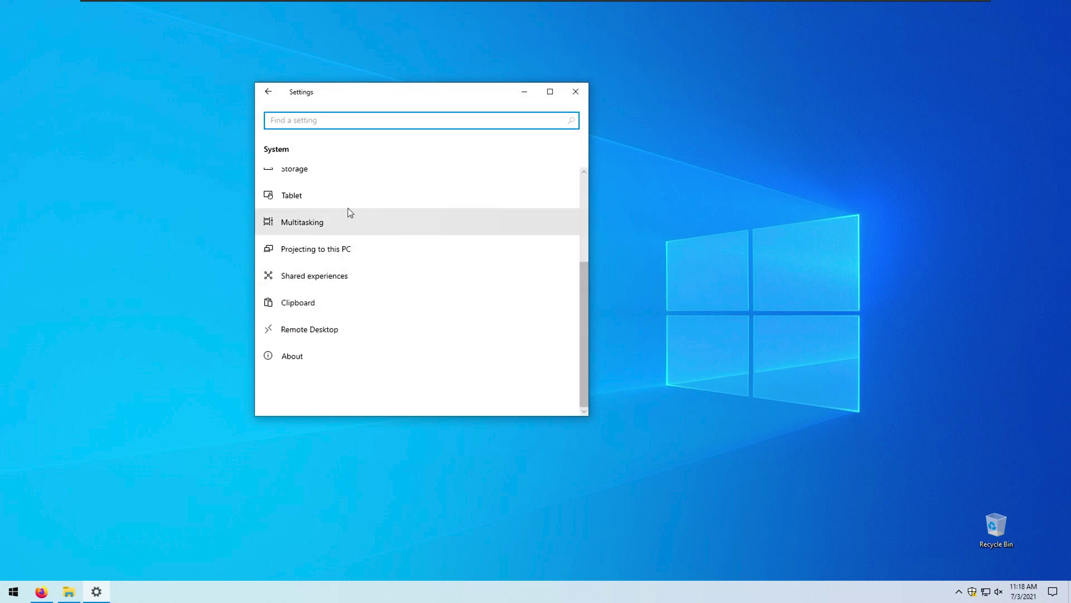
click(268, 92)
scroll(396, 288, down, 5)
click(370, 390)
scroll(389, 301, down, 2)
click(349, 356)
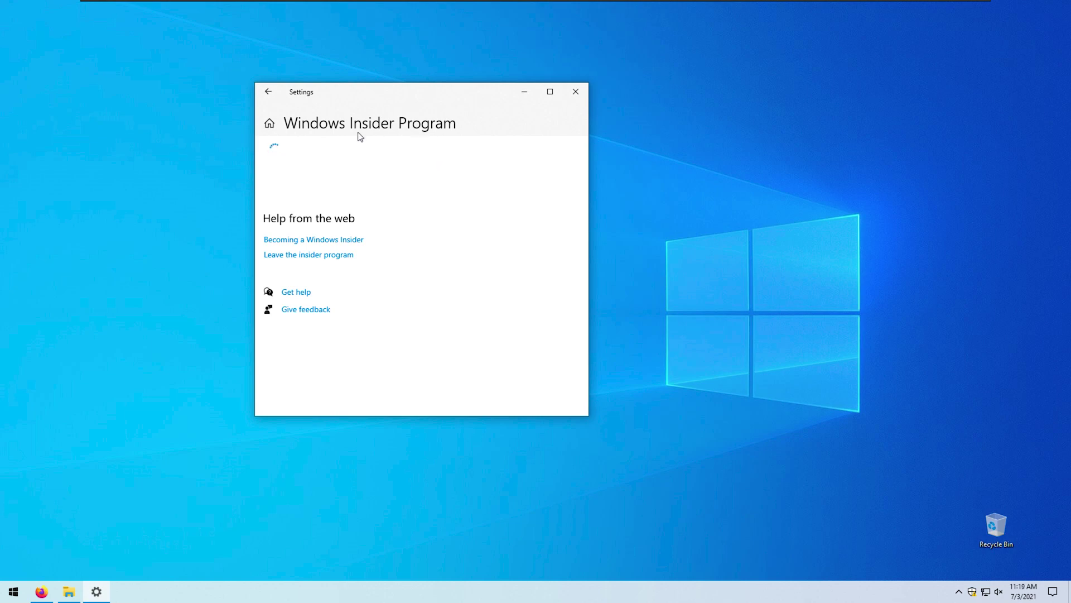
Step: View the account choices for joining the Windows Insider Program, cancel the enrolment and close Settings
drag(411, 93, 434, 100)
click(315, 184)
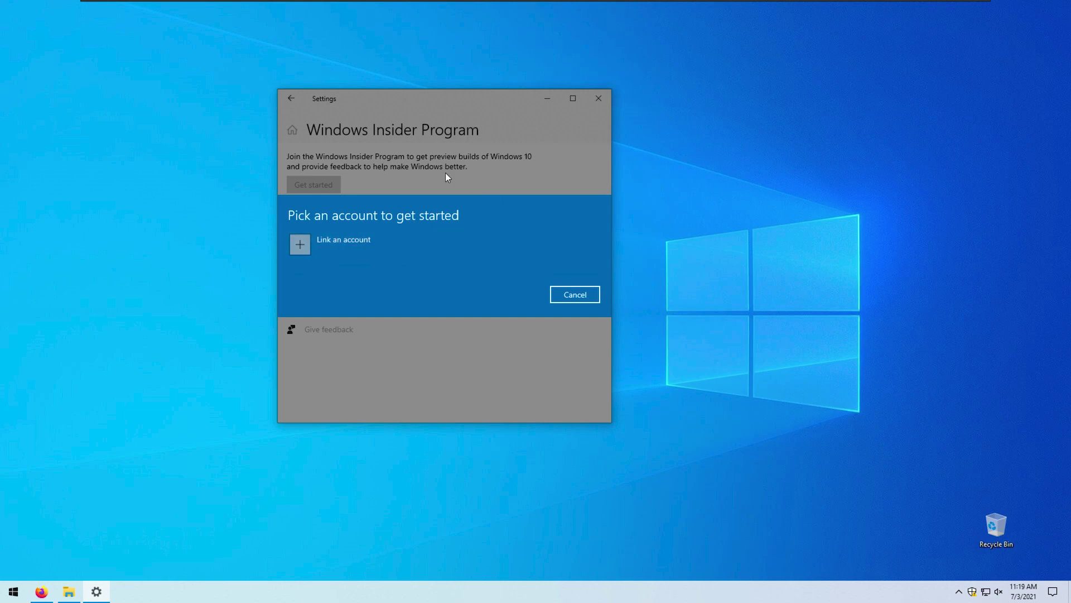
click(575, 294)
click(599, 99)
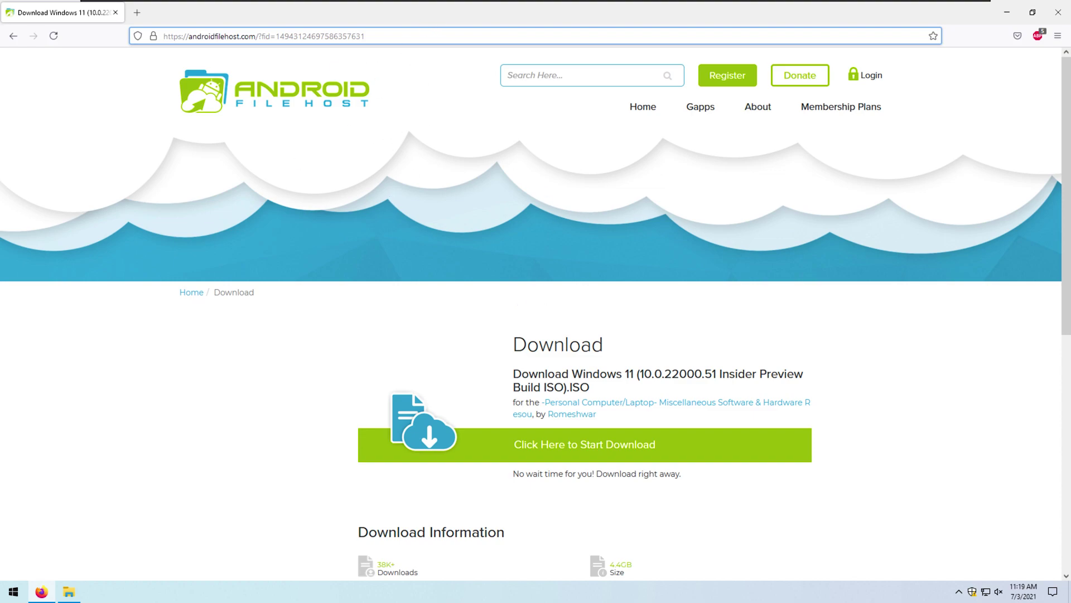
Step: Examine the address and content of the Windows 11 Insider Preview ISO download page in the browser and minimize it
click(262, 36)
click(476, 327)
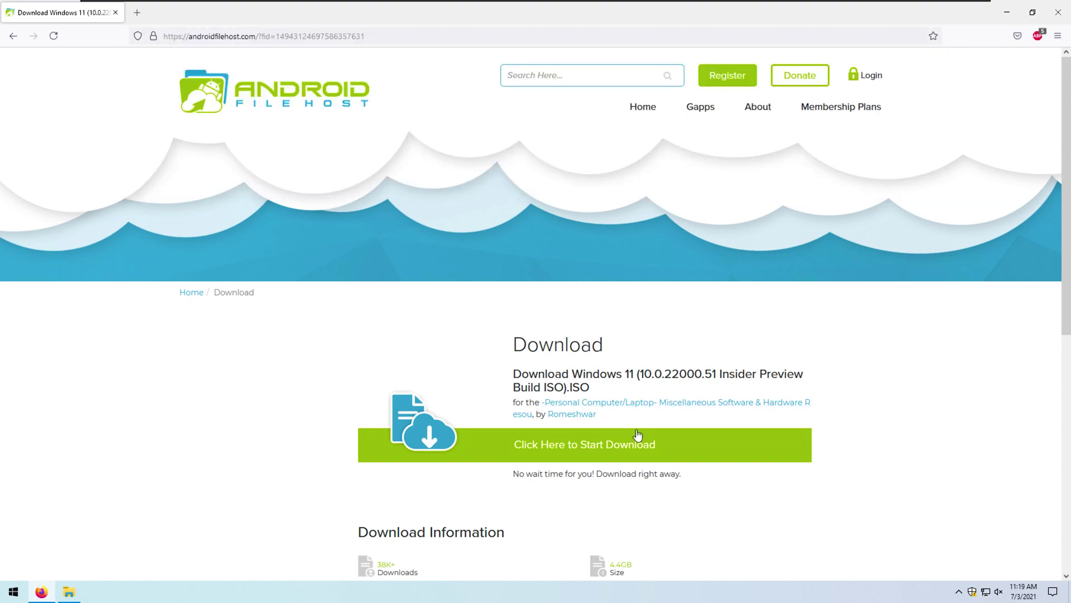
click(1007, 18)
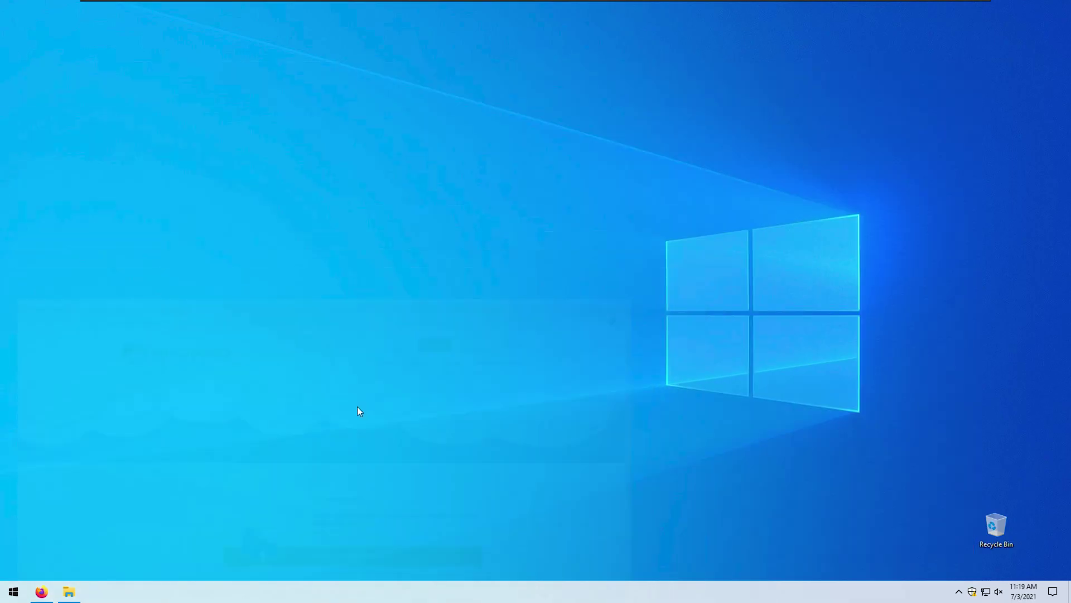
Step: Launch Windows setup from the DVD drive (D:) in File Explorer and proceed with the Windows 11 installation
key(super+e)
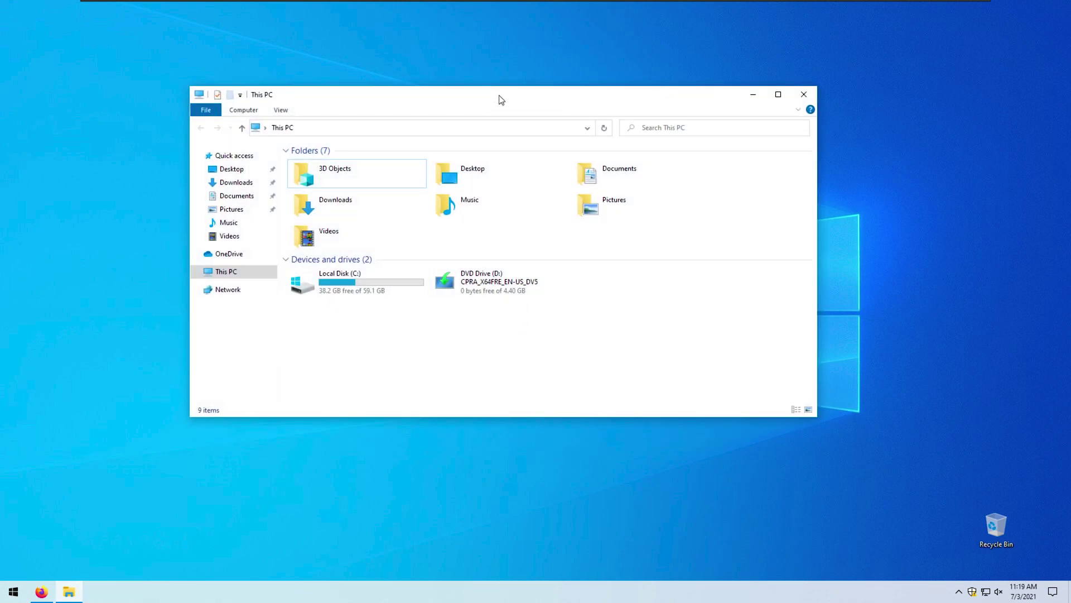
drag(498, 94, 514, 100)
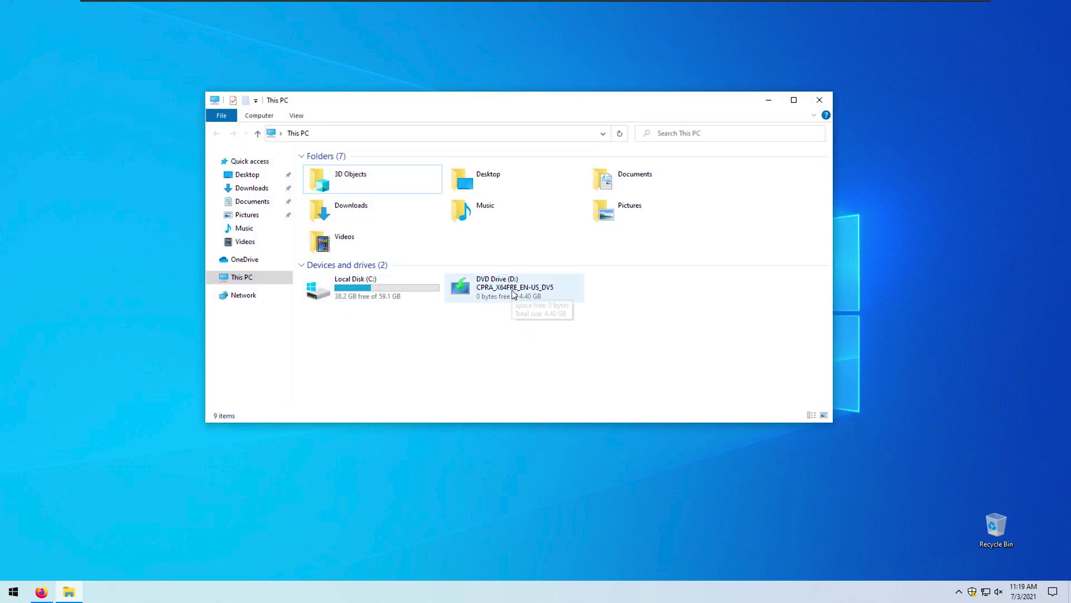
double_click(512, 290)
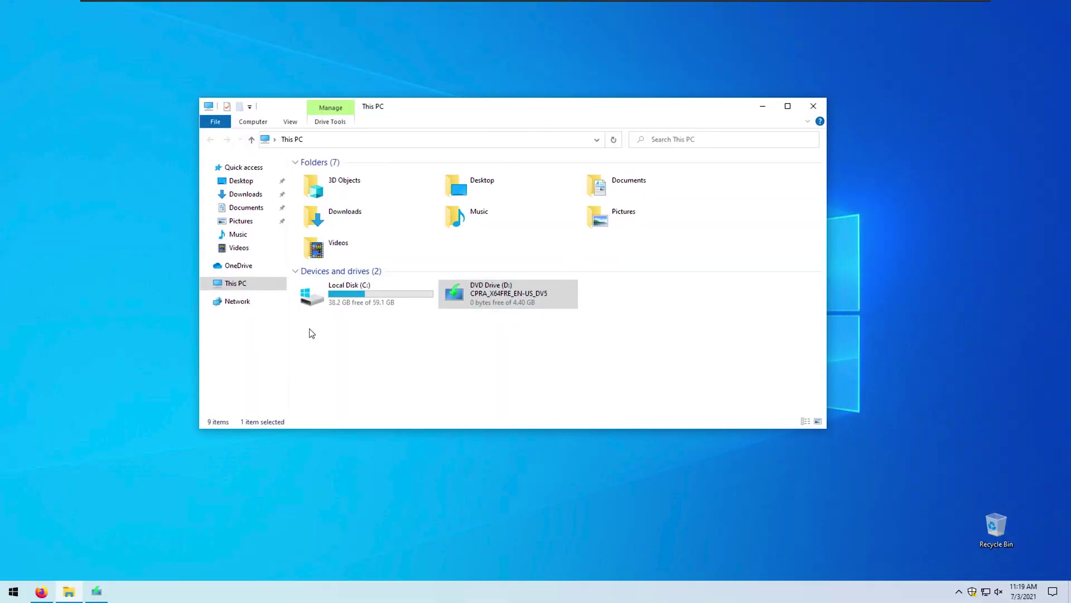
click(370, 393)
click(683, 422)
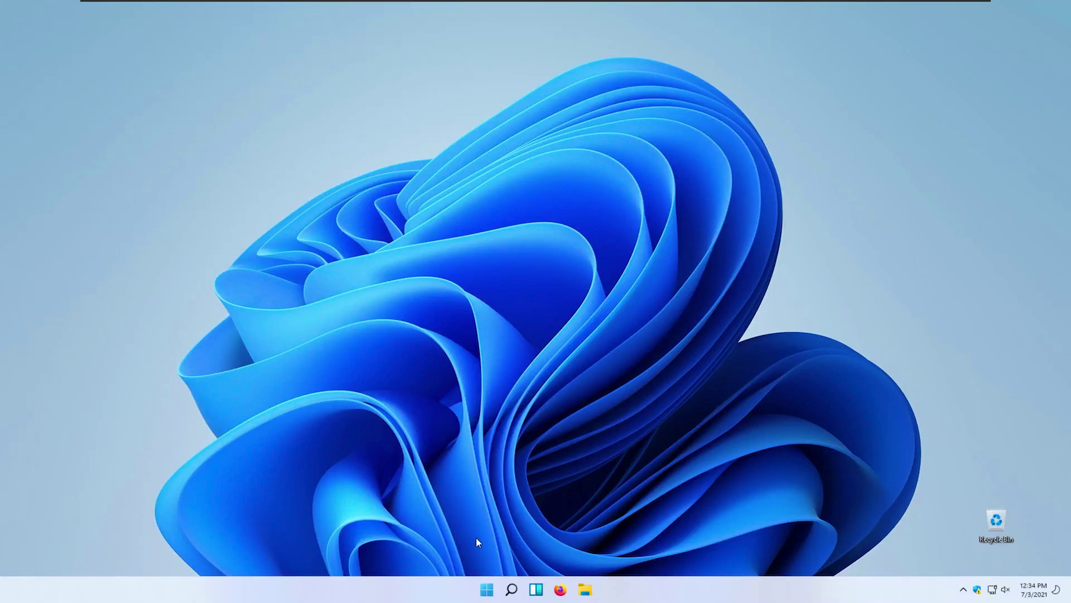
Step: Open the System About page in Windows 11 Settings and highlight the edition in the Windows specifications
key(super)
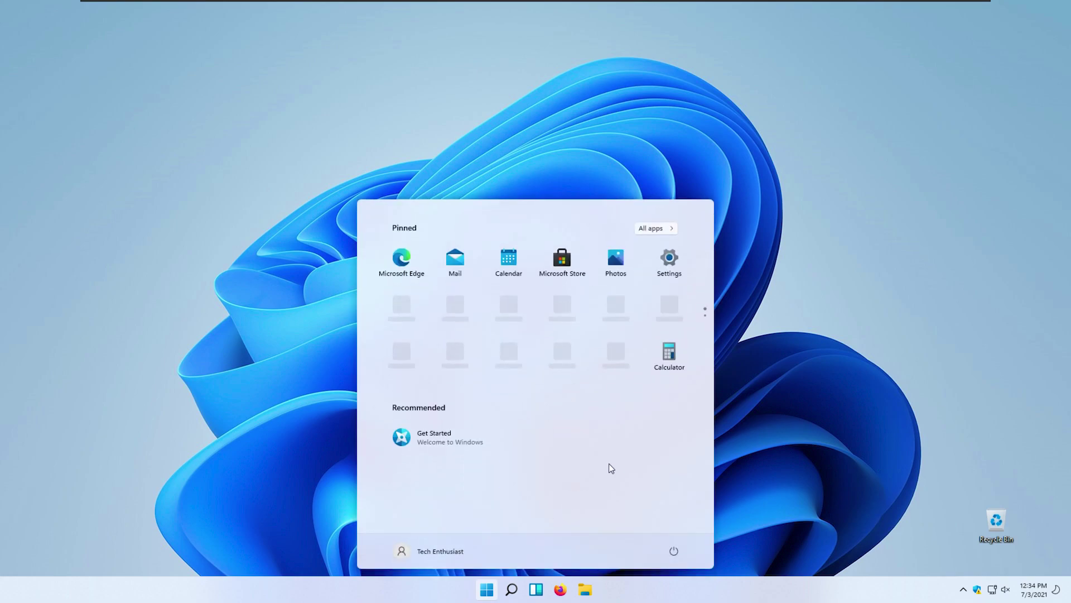
click(666, 258)
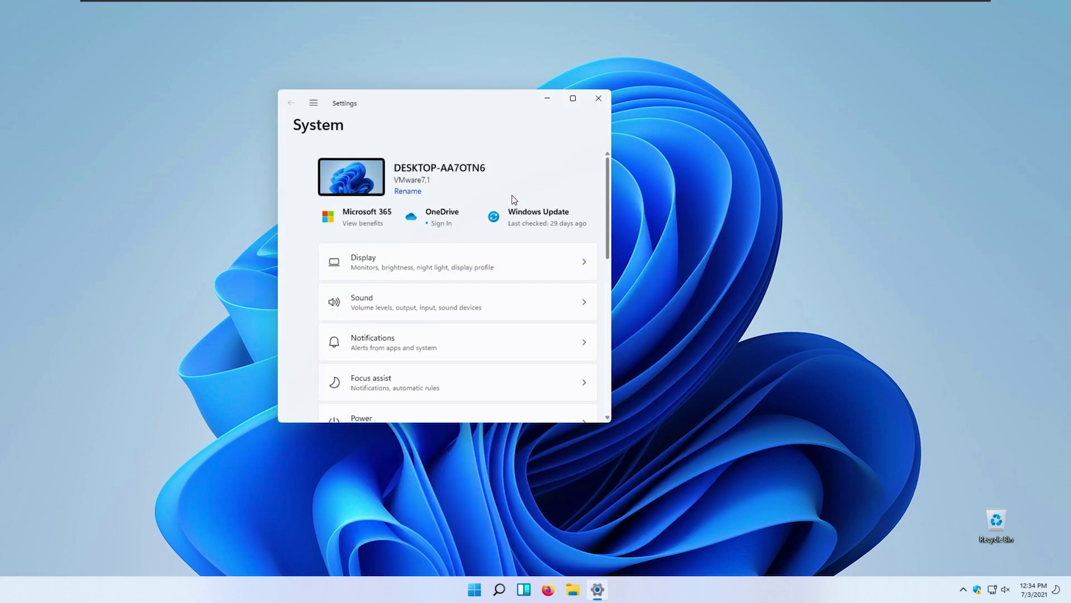
scroll(445, 306, down, 10)
click(400, 379)
scroll(476, 306, down, 5)
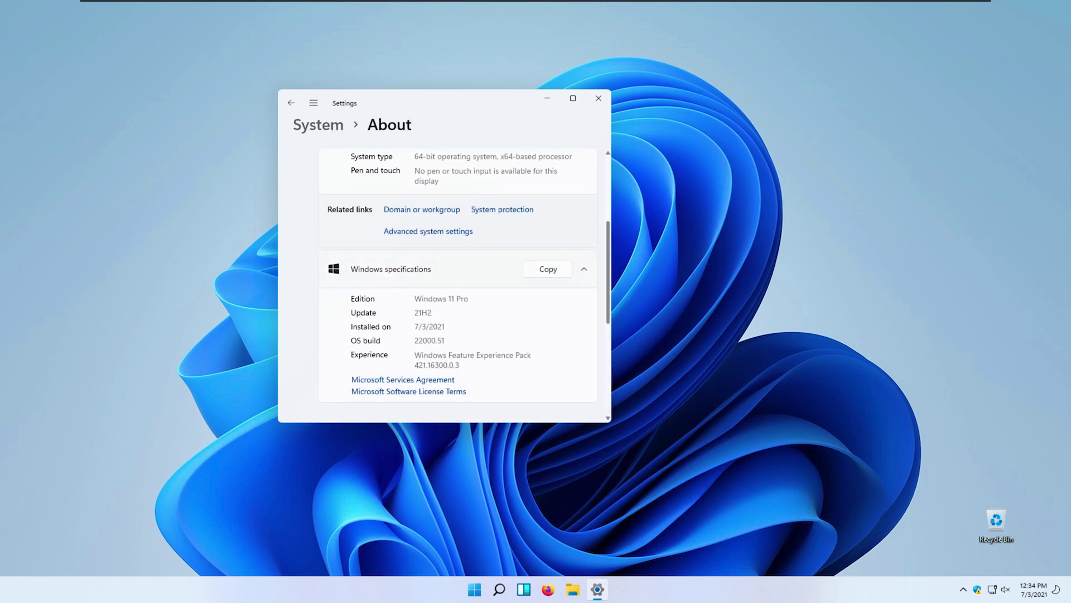
drag(415, 299, 469, 299)
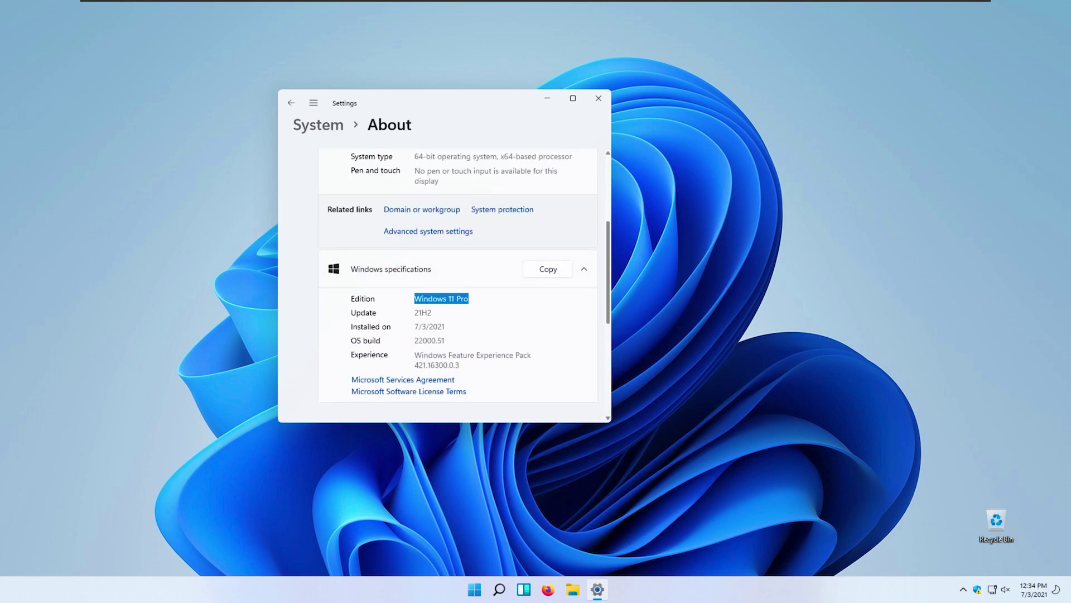
Step: Return to the System page and open the Windows Insider Program page through Windows Update
click(313, 103)
click(292, 104)
click(292, 104)
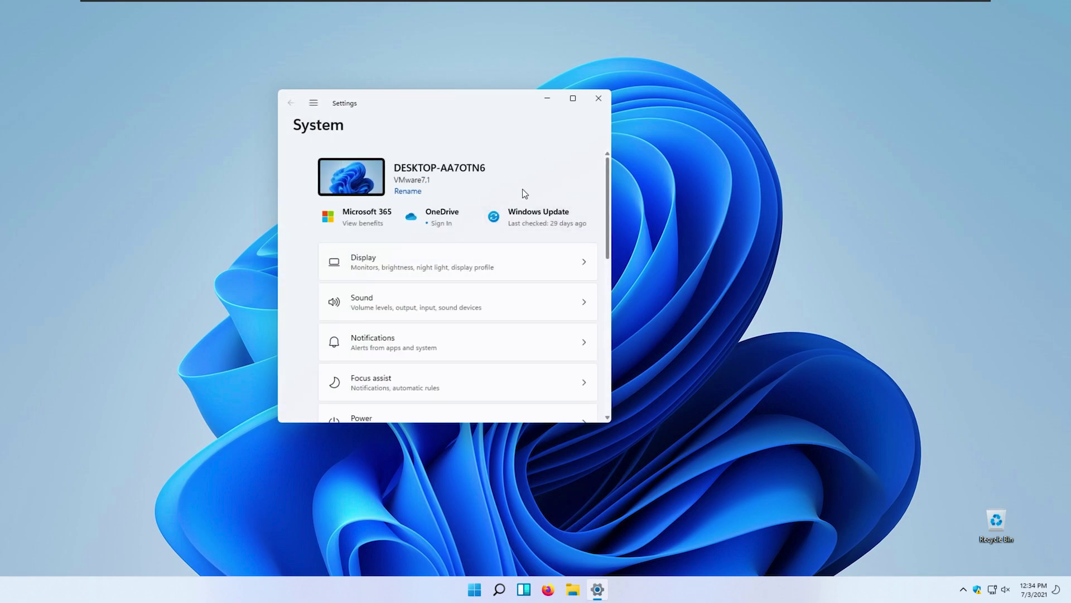
click(541, 214)
scroll(435, 290, down, 2)
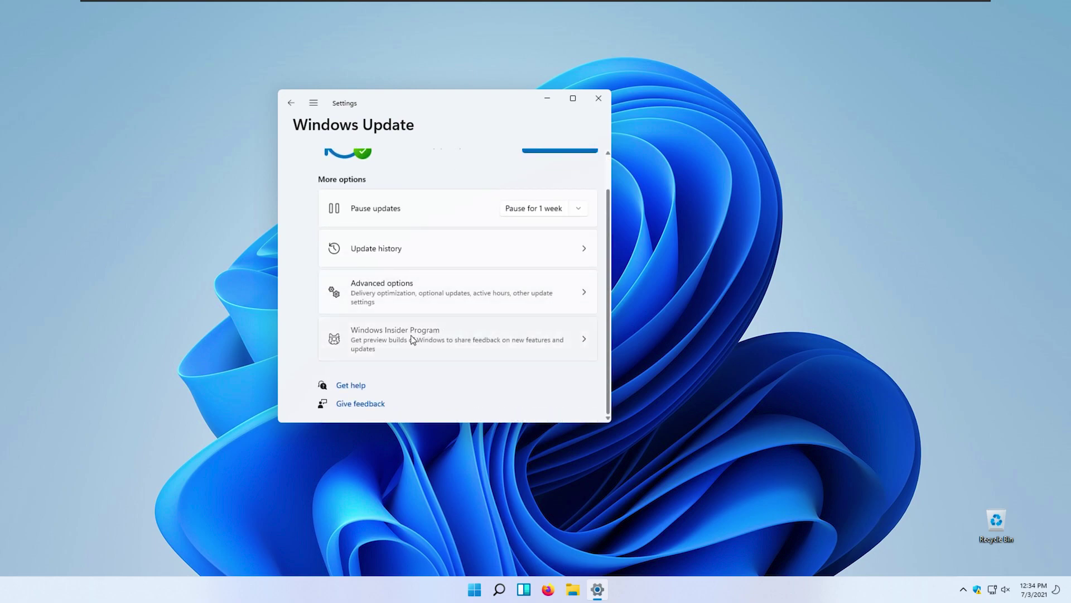
click(519, 337)
drag(450, 106, 475, 113)
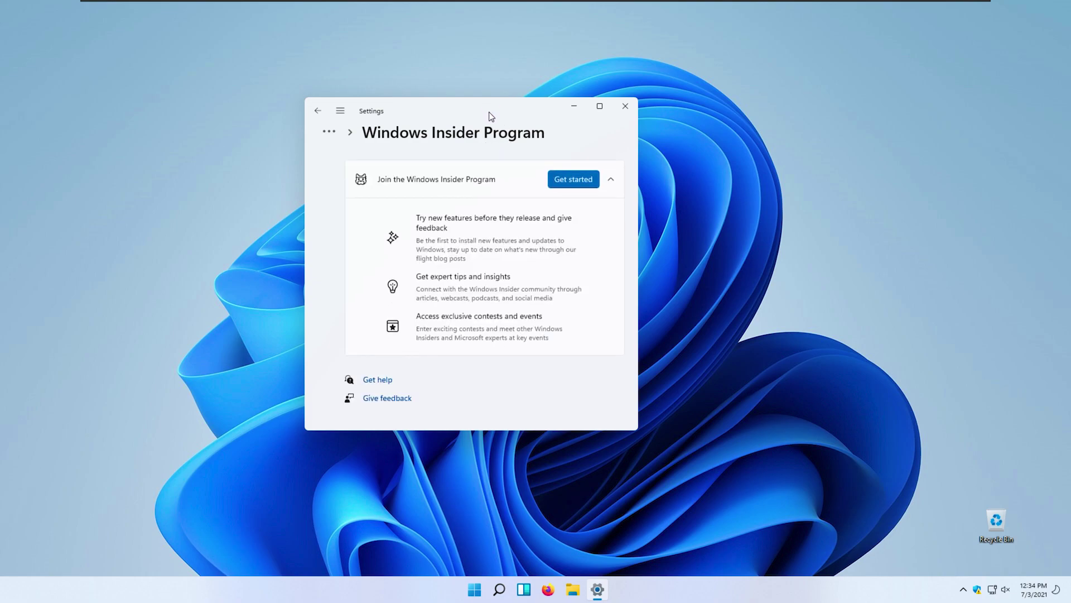
Step: View the account linking dialog for joining the Insider Program, cancel it and return to Windows Update
click(575, 179)
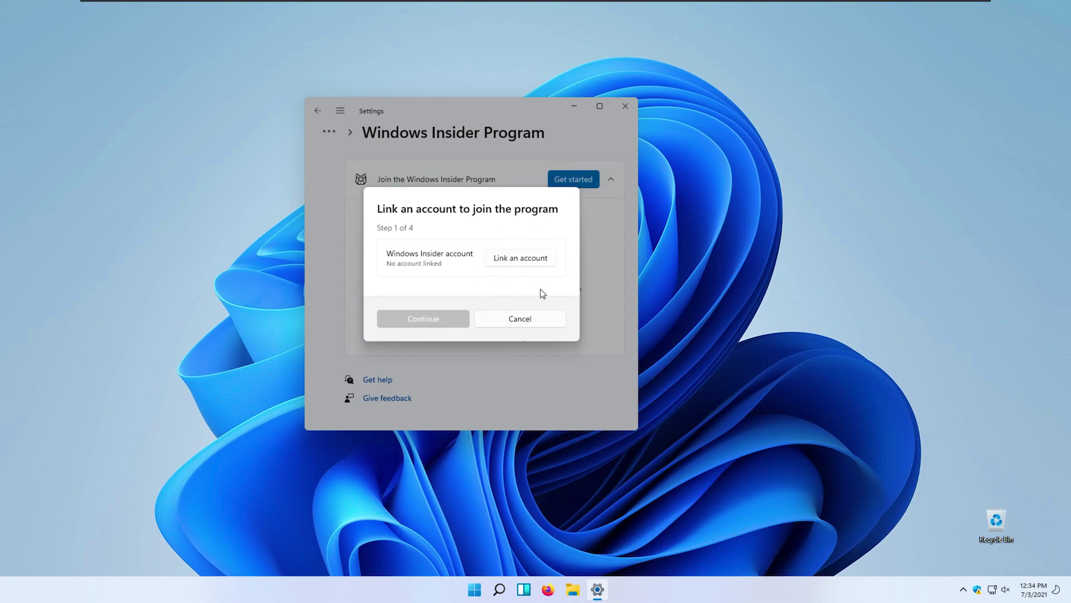
click(520, 319)
click(317, 110)
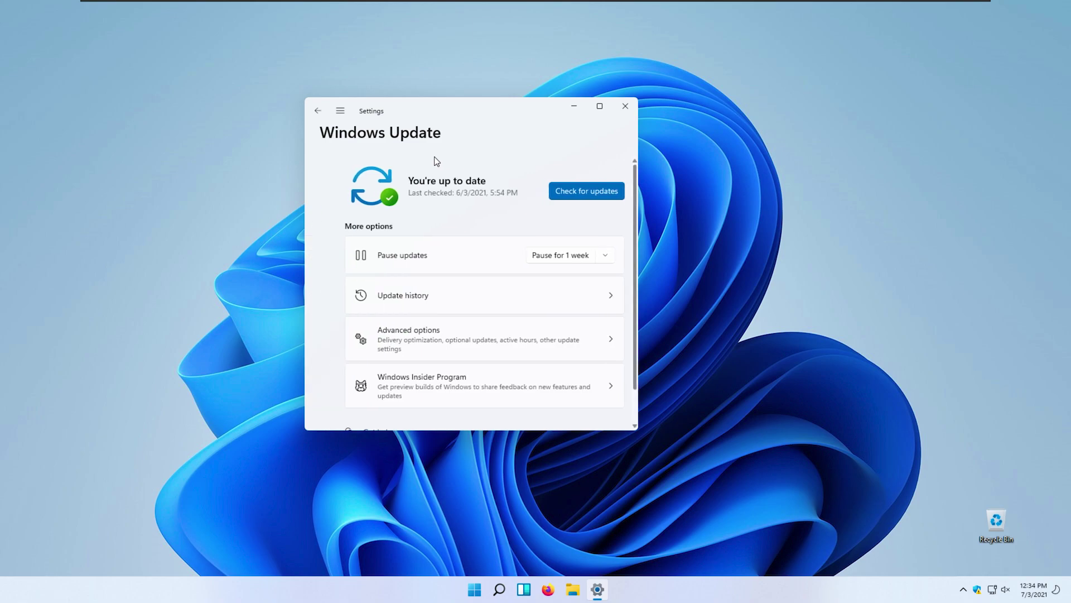